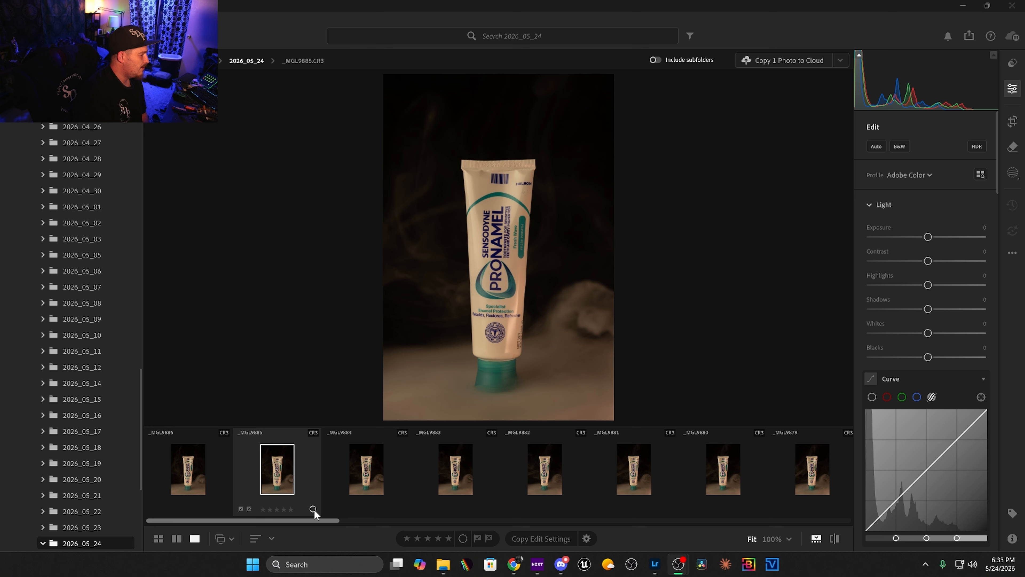
- Label the photo green and set Exposure to +0.35, Contrast +27, Highlights −16, Shadows +41, Whites +28 and Blacks −22
key(Return)
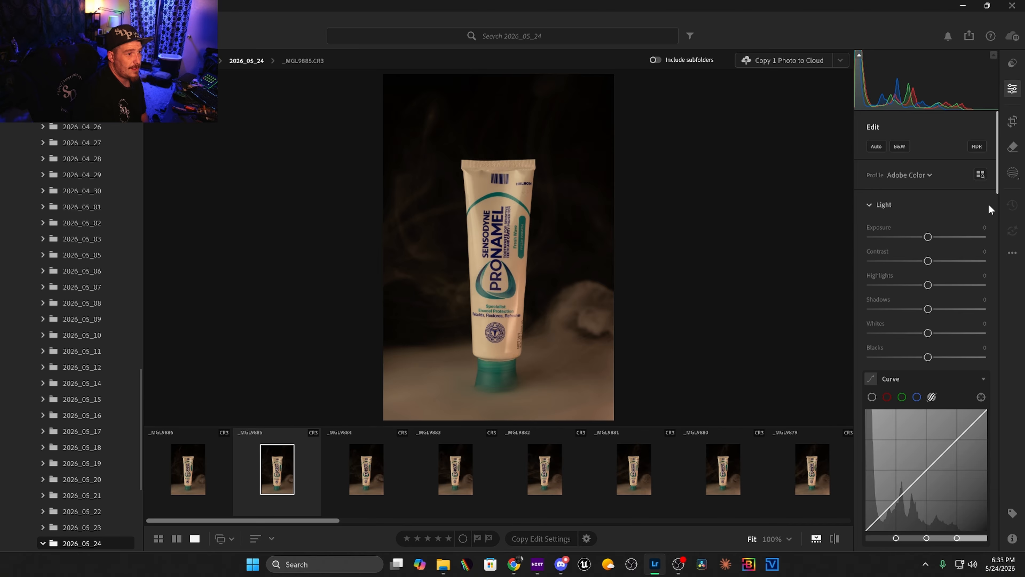
drag(928, 237, 915, 357)
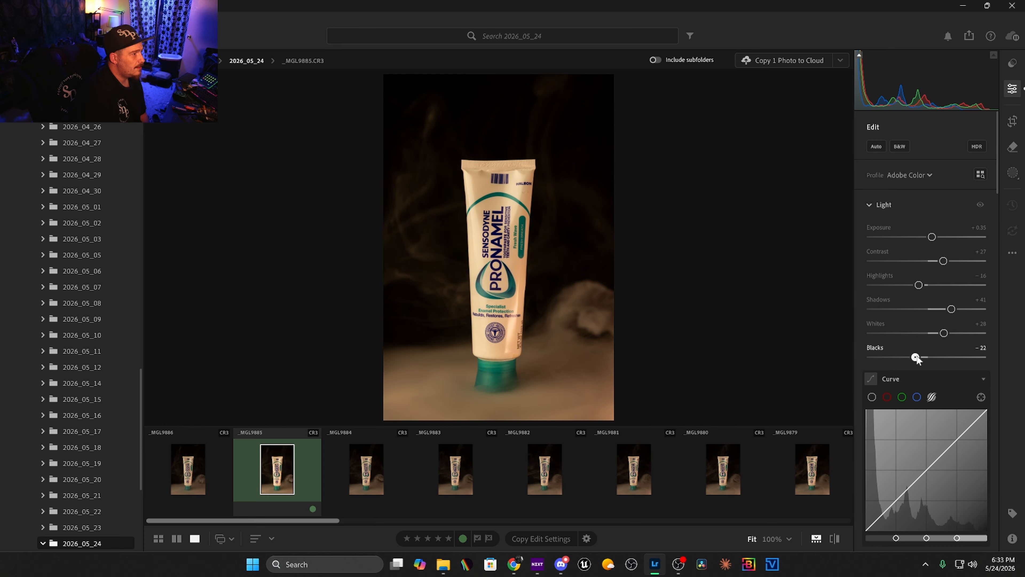
- Raise the shadows of the parametric tone curve with the targeted adjustment tool on the dark smoky background
scroll(916, 367, down, 1)
scroll(915, 367, down, 6)
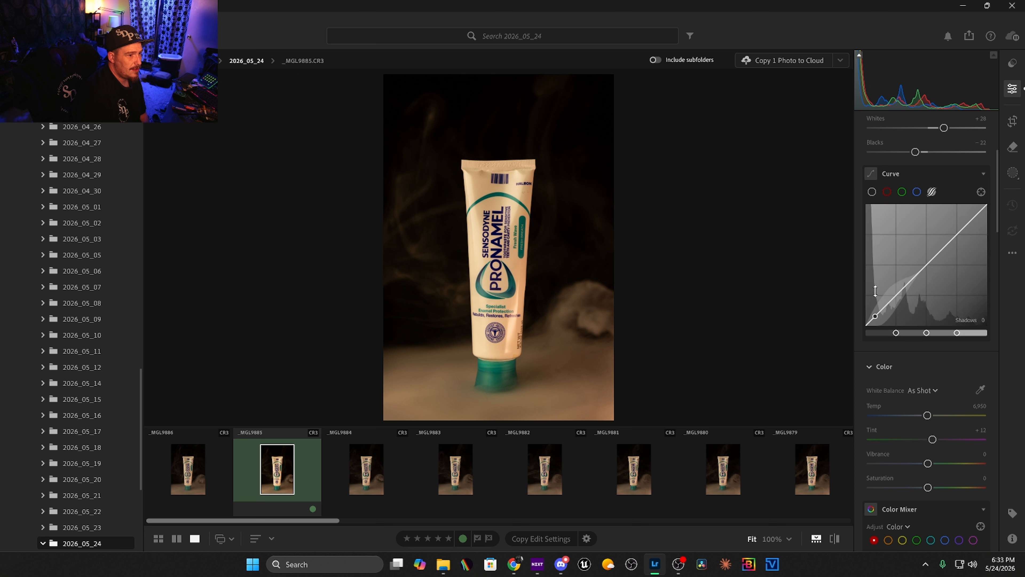
click(981, 192)
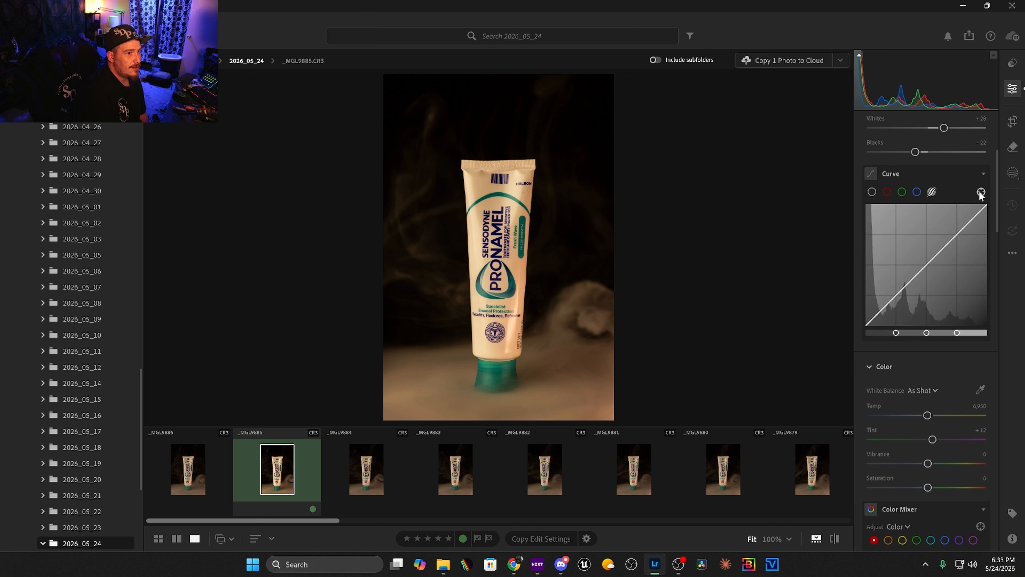
drag(471, 87, 472, 95)
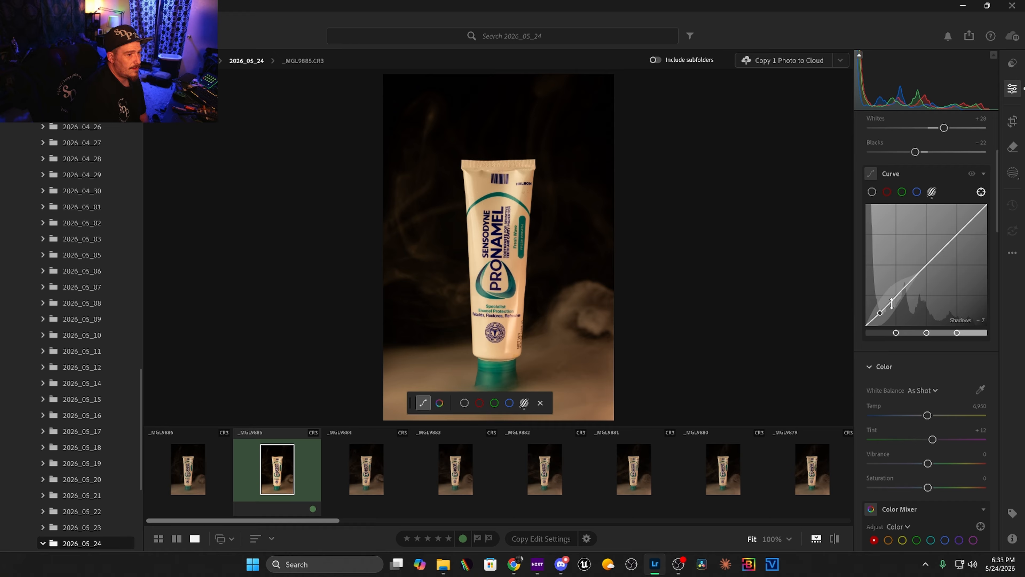
click(981, 191)
click(981, 191)
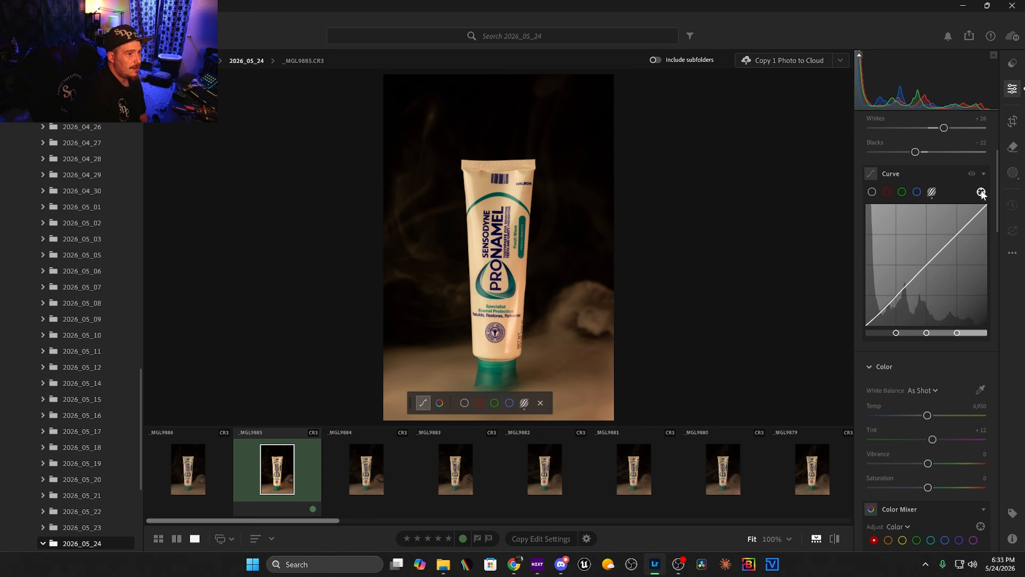
drag(432, 115, 433, 96)
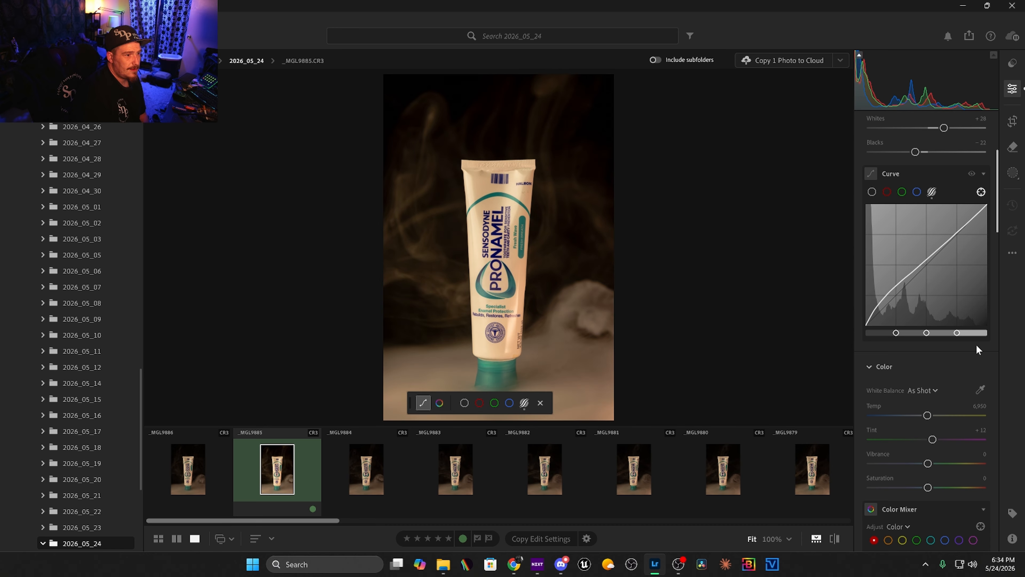
- Set the photo's white balance Temp to 6,577, Vibrance to −12 and Saturation to −16
drag(928, 415, 921, 387)
- In the Color Mixer, raise aqua's saturation and luminance, and set blue to Saturation +39 and Luminance +40
scroll(925, 416, down, 2)
scroll(939, 440, down, 3)
click(931, 335)
drag(947, 384, 951, 410)
click(945, 335)
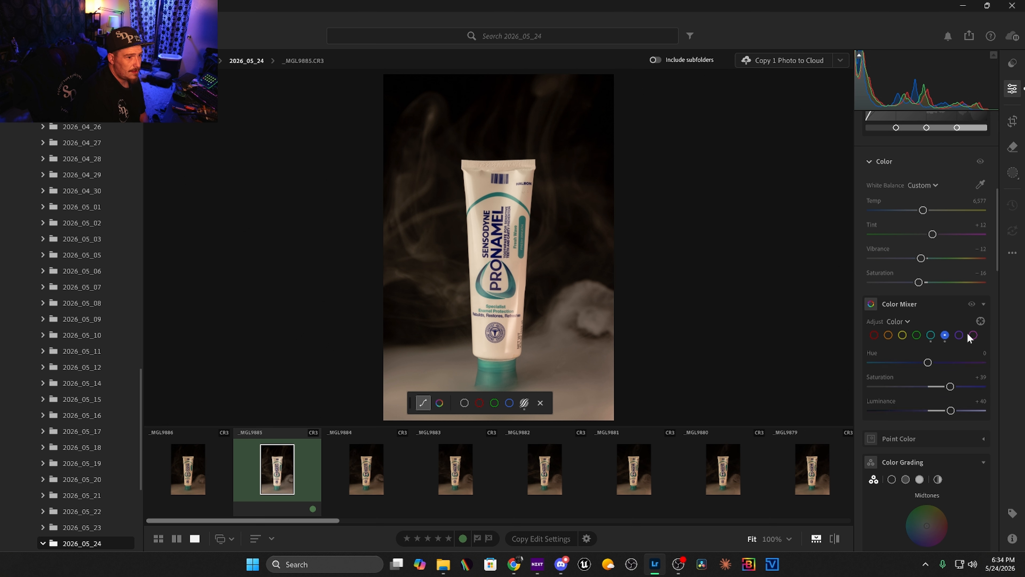
- Raise purple's saturation and luminance in the Color Mixer, and set magenta to Saturation +31 and Luminance +63
click(960, 335)
click(949, 386)
click(947, 386)
drag(945, 410, 963, 410)
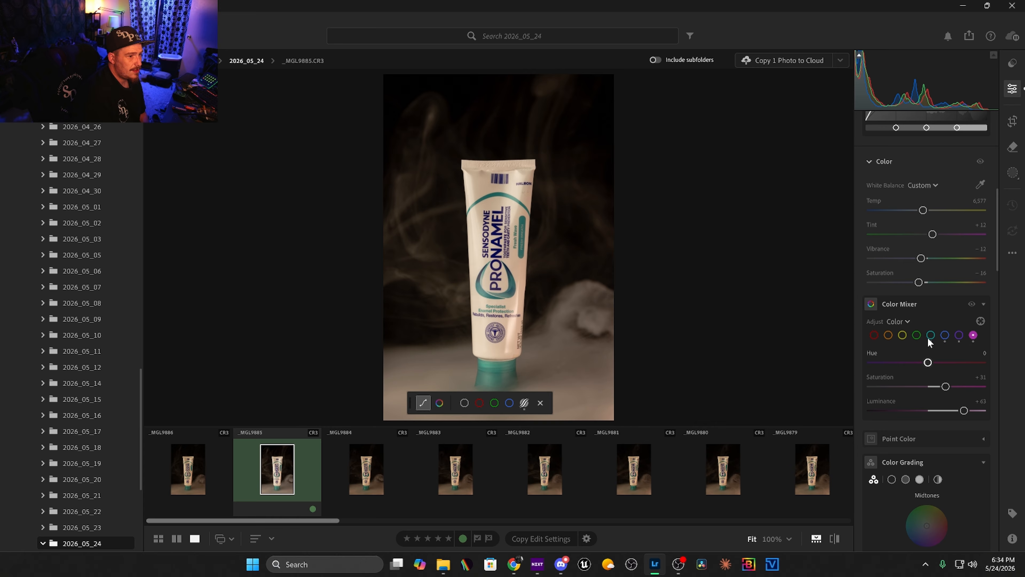
- Set orange in the Color Mixer to Saturation +47 and Luminance +31
click(891, 334)
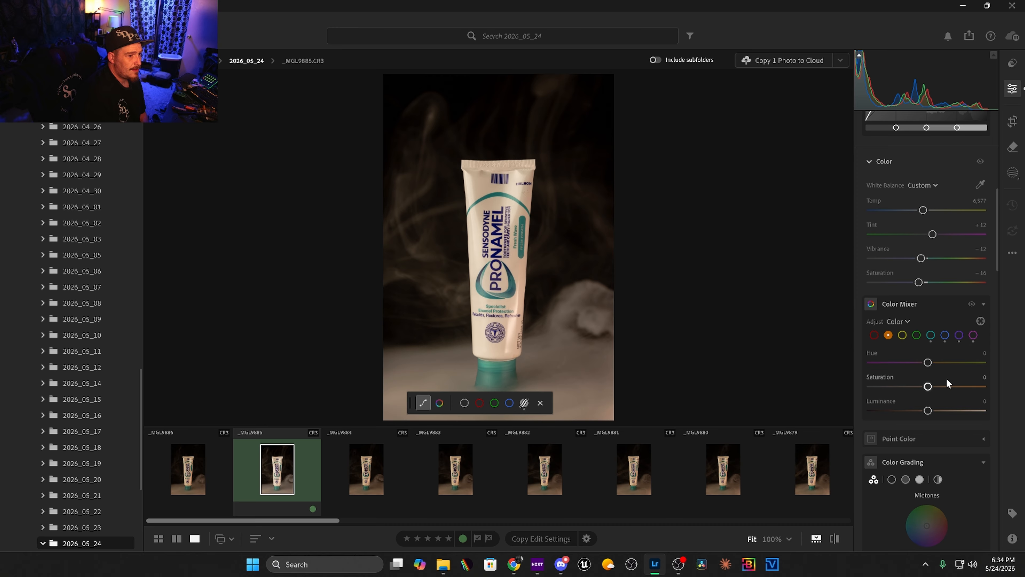
click(946, 386)
click(958, 411)
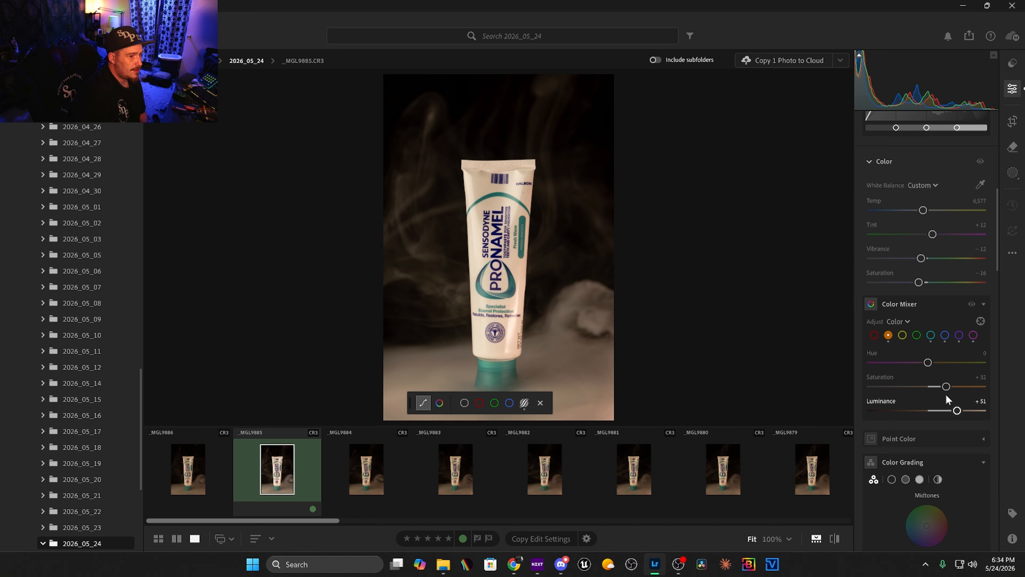
drag(946, 387, 946, 410)
- Grade the midtones toward blue with slightly higher luminance, and the shadows to hue 39, saturation 26 with slightly lower luminance
scroll(943, 402, down, 5)
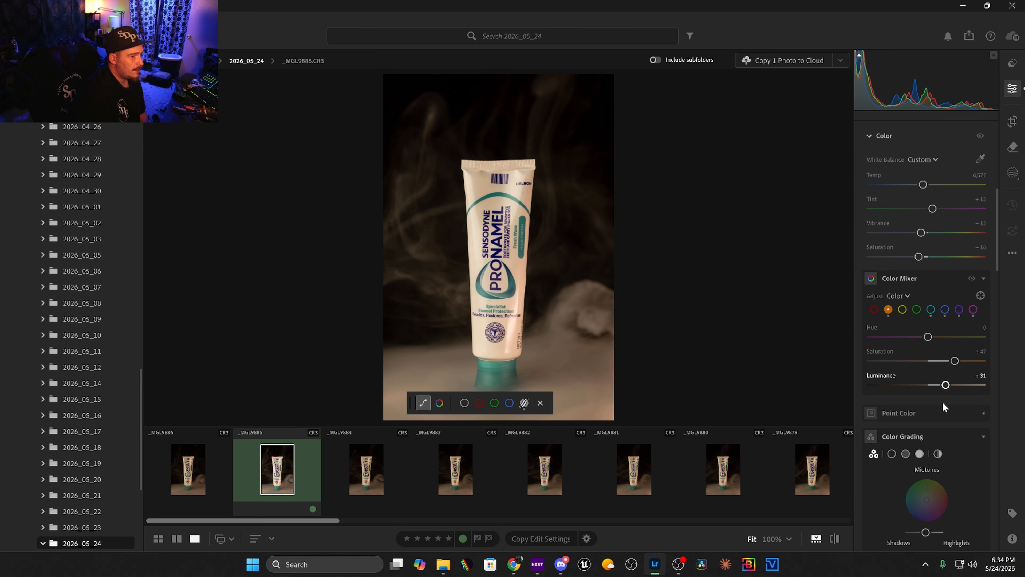
drag(927, 373, 922, 376)
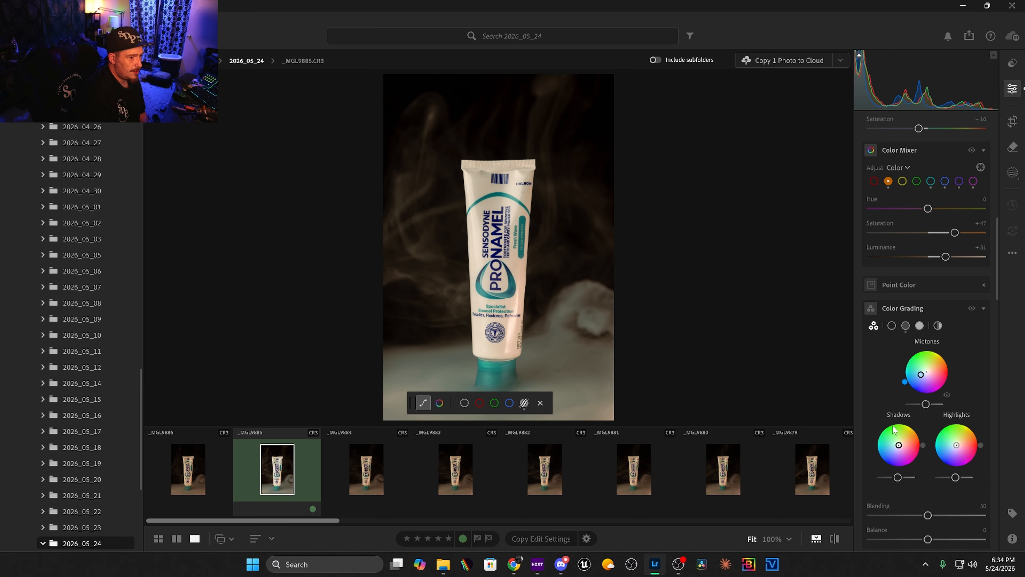
drag(900, 445, 903, 442)
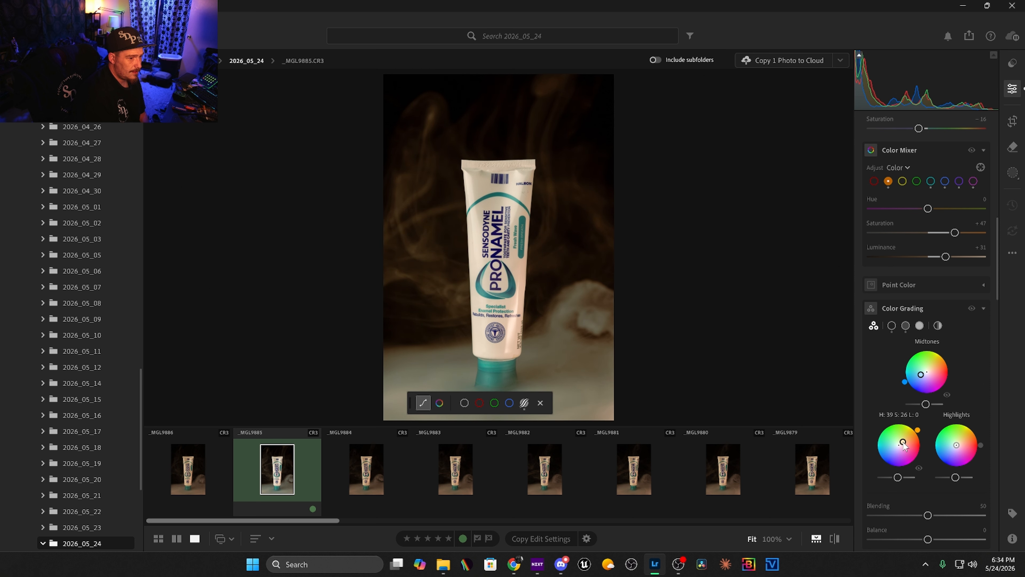
scroll(886, 466, down, 2)
drag(898, 426, 896, 428)
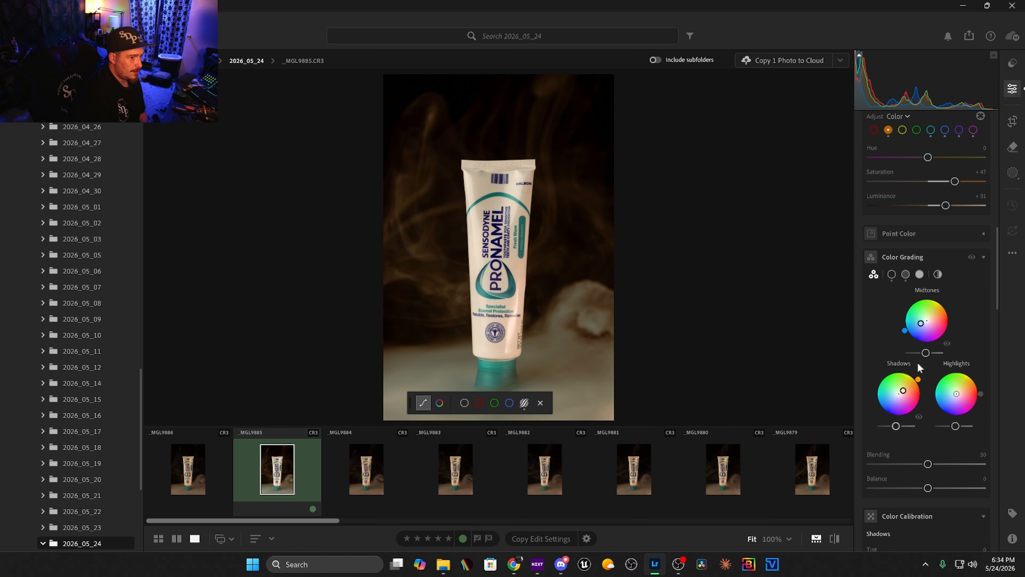
- Set the photo's Texture to +49 and Clarity to +26
scroll(922, 383, down, 2)
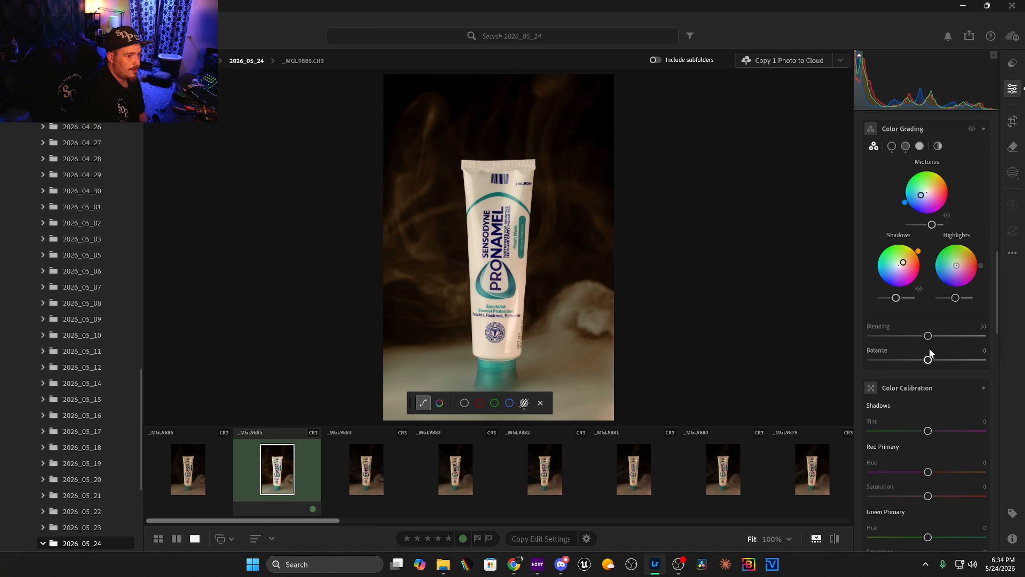
scroll(930, 432, down, 2)
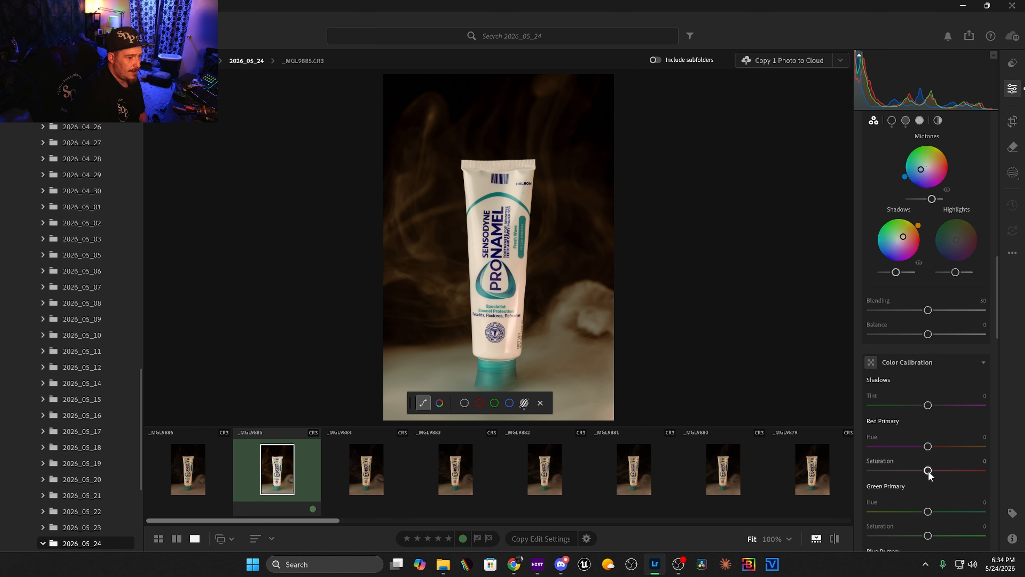
scroll(929, 471, down, 7)
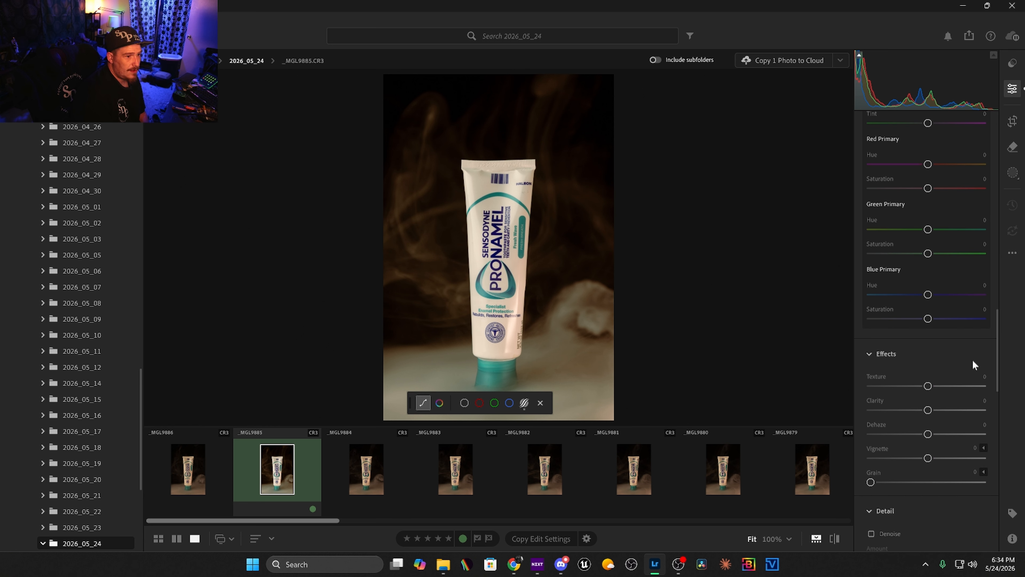
drag(928, 386, 943, 411)
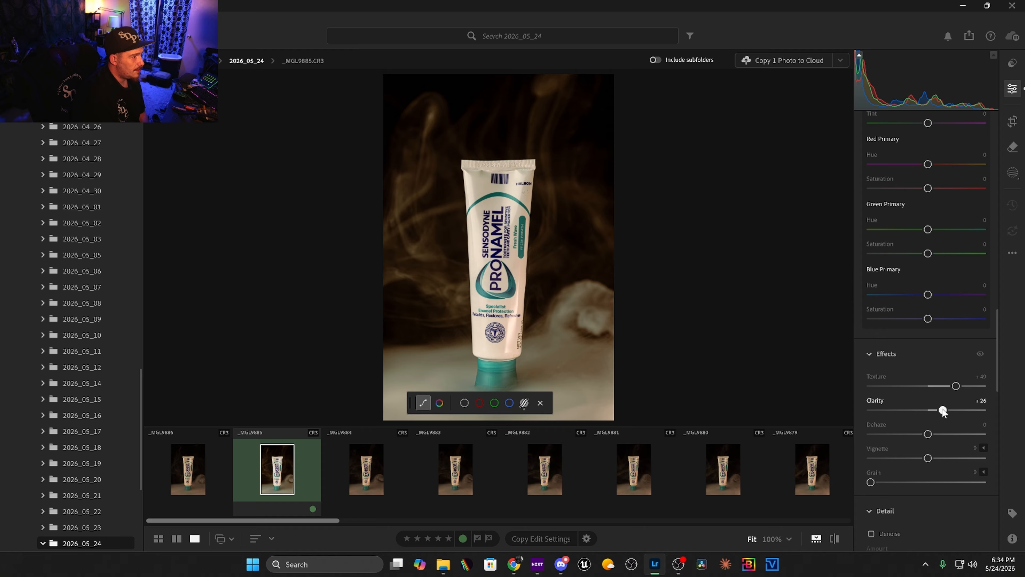
- Create a radial gradient mask as a tall, narrow ellipse down the middle of the toothpaste tube
click(1019, 176)
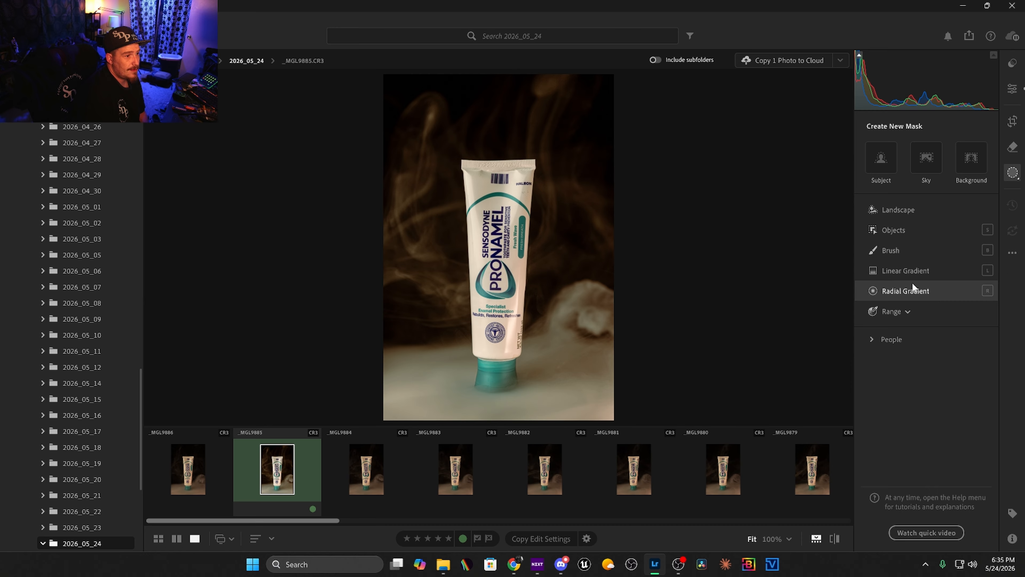
click(911, 289)
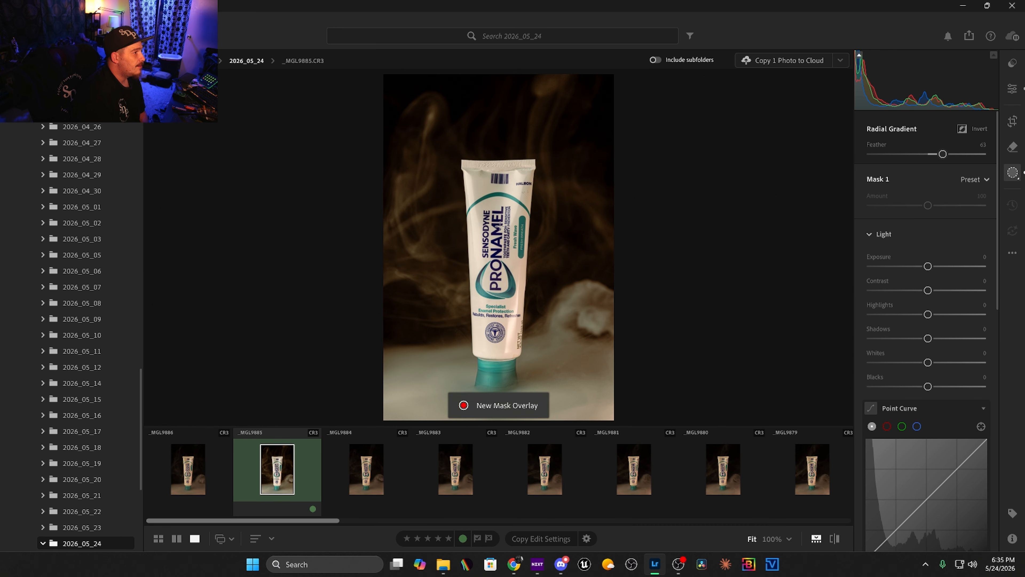
drag(497, 224, 508, 284)
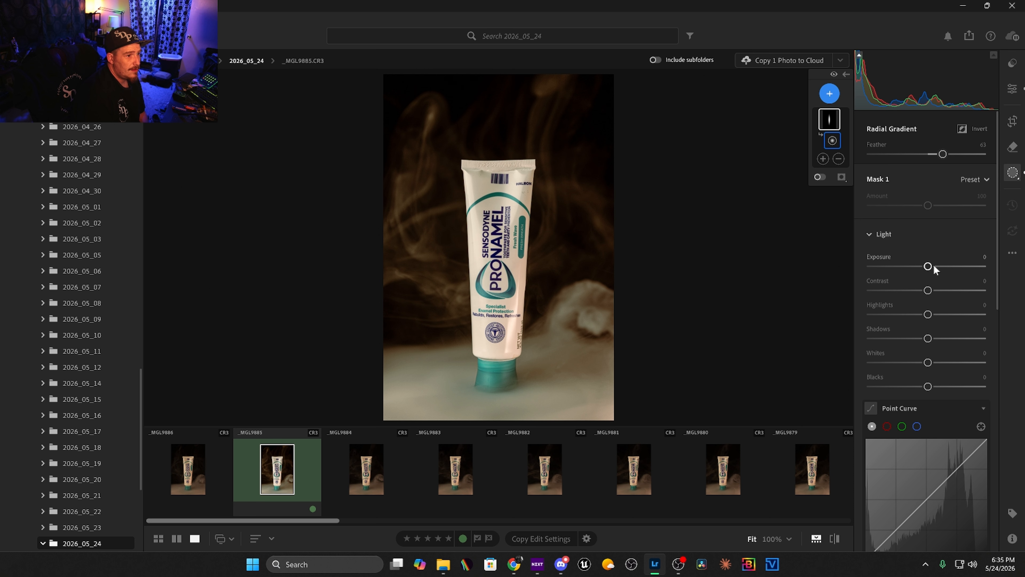
- Set the radial mask's Exposure to +0.68, Contrast −17, Highlights +12, Shadows +11, Whites +7 and Blacks −6
drag(934, 266, 937, 267)
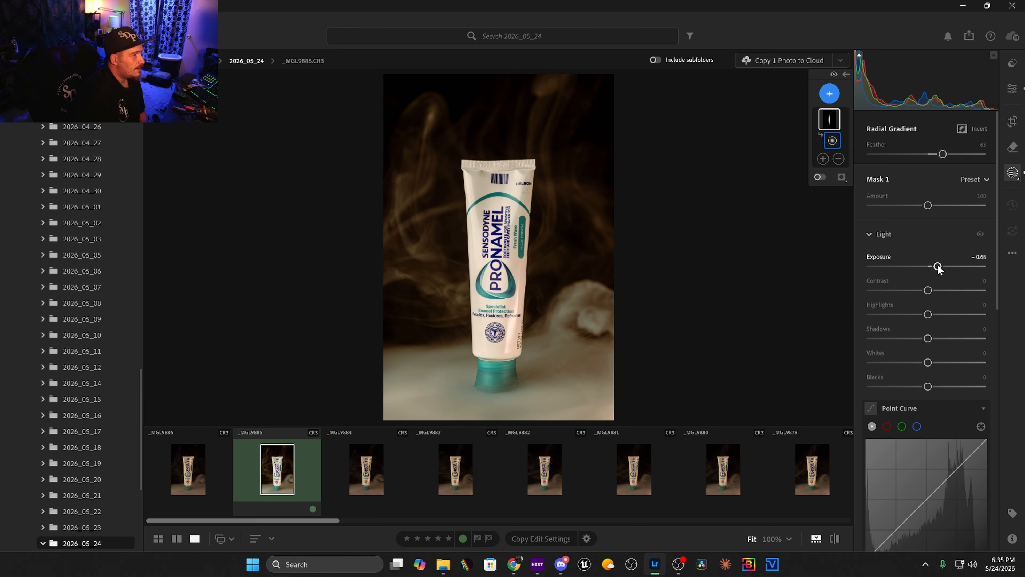
drag(928, 290, 925, 386)
- Widen and slightly tilt the radial gradient to span most of the tube's width, and set its feather to 62
mouse_move(515, 243)
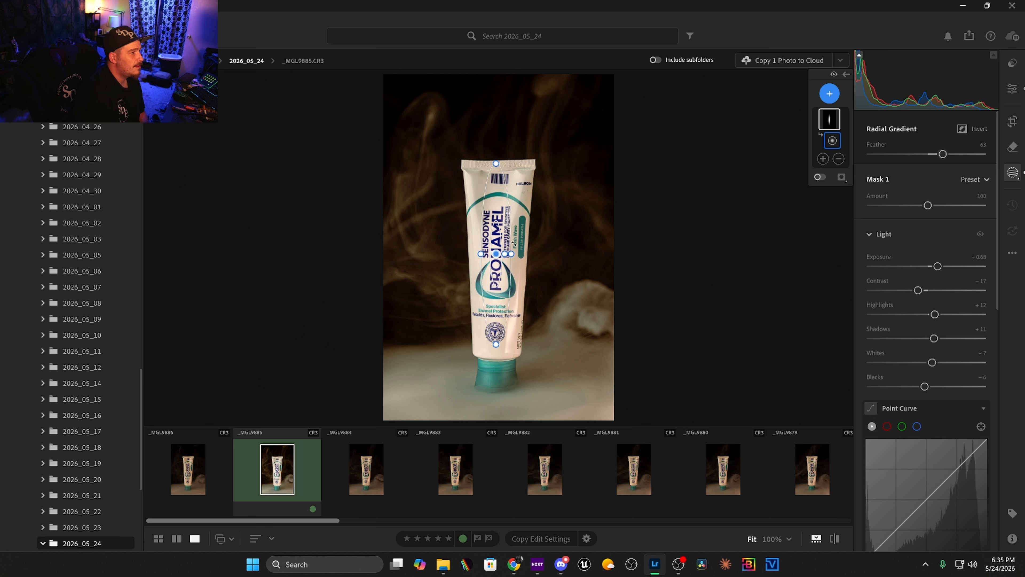
drag(512, 254, 522, 278)
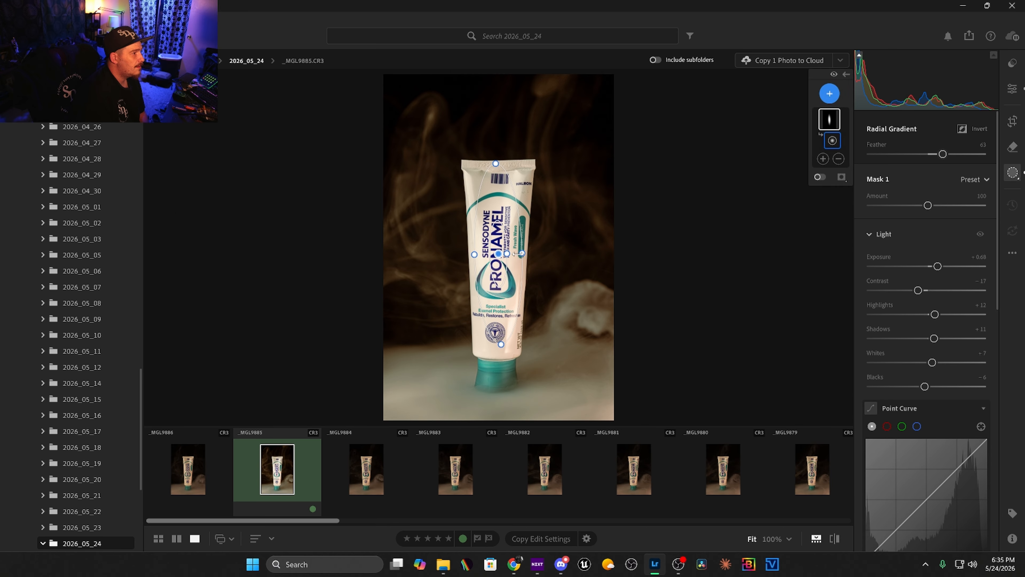
click(507, 255)
- Add an Objects mask with brush size 14 and paint over the toothpaste tube to select it
click(830, 94)
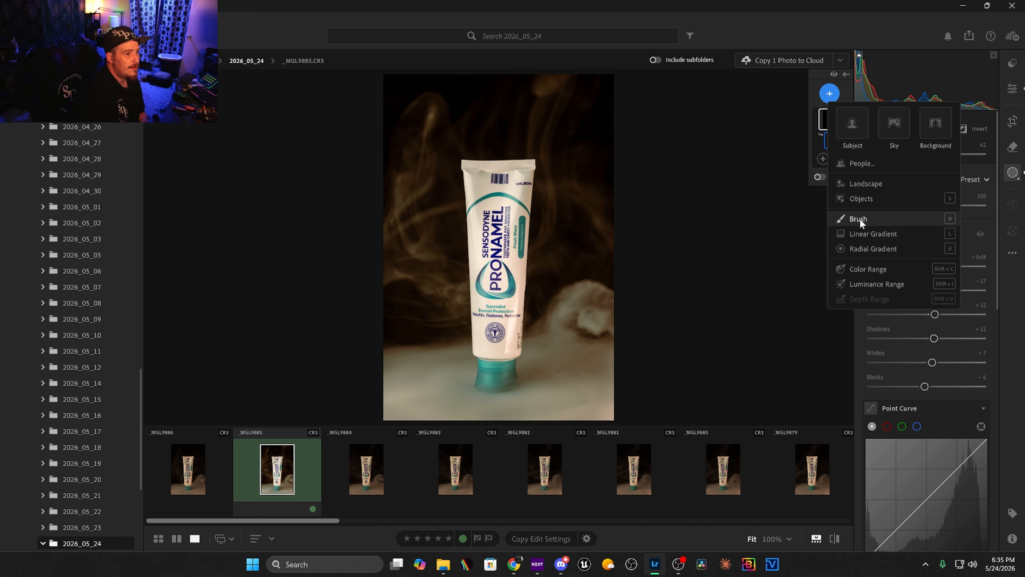
click(860, 199)
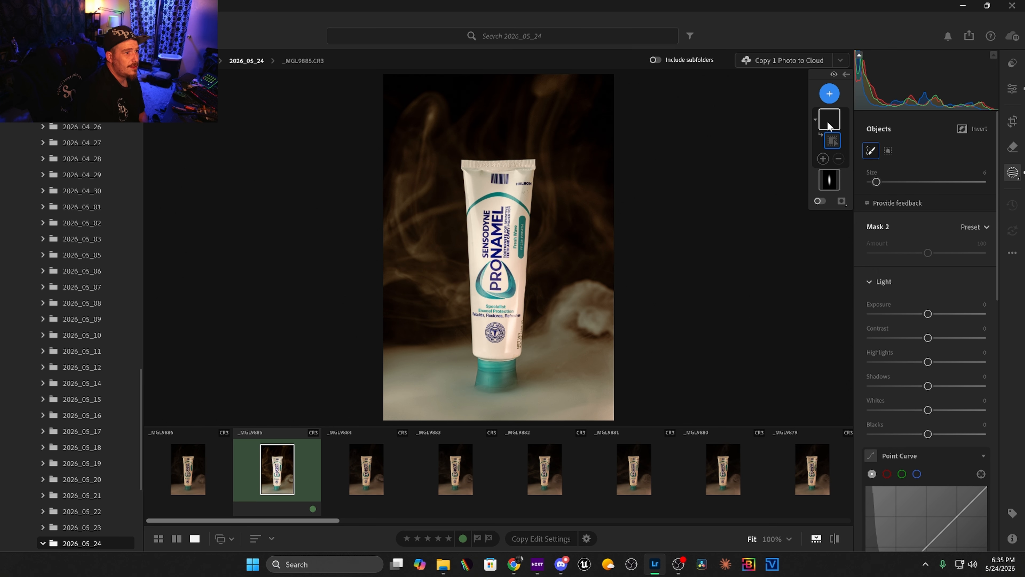
click(886, 182)
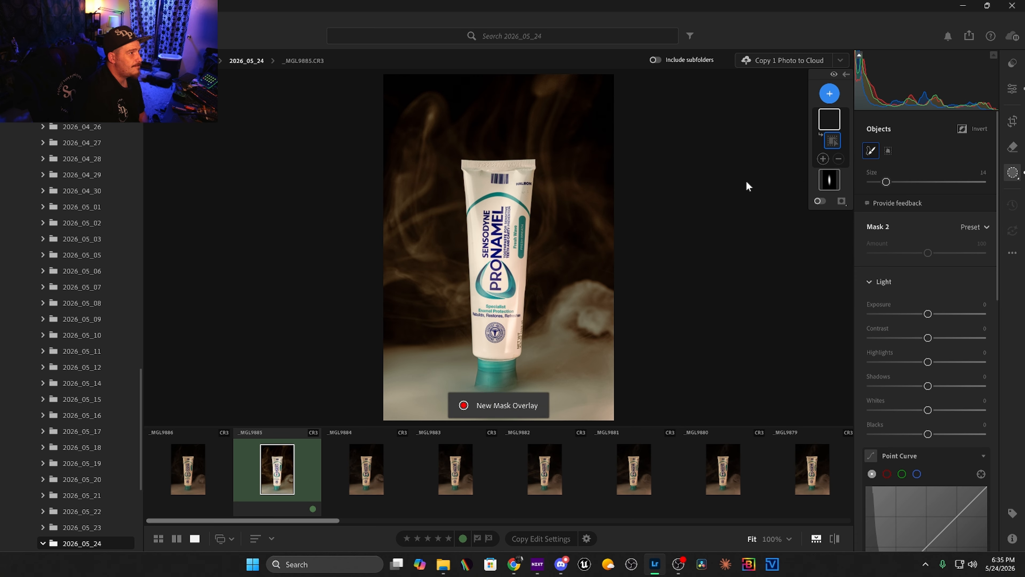
mouse_move(497, 162)
mouse_down()
mouse_move(470, 179)
mouse_move(505, 166)
mouse_move(522, 190)
mouse_move(503, 346)
mouse_move(491, 344)
mouse_move(464, 254)
mouse_move(476, 198)
mouse_move(488, 209)
mouse_up()
- Set the tube mask's Highlights to −9, Shadows +39, Whites +20 and Blacks −10, and lower its point curve slightly at 65.5, 62.4
drag(927, 314, 923, 435)
scroll(908, 404, down, 5)
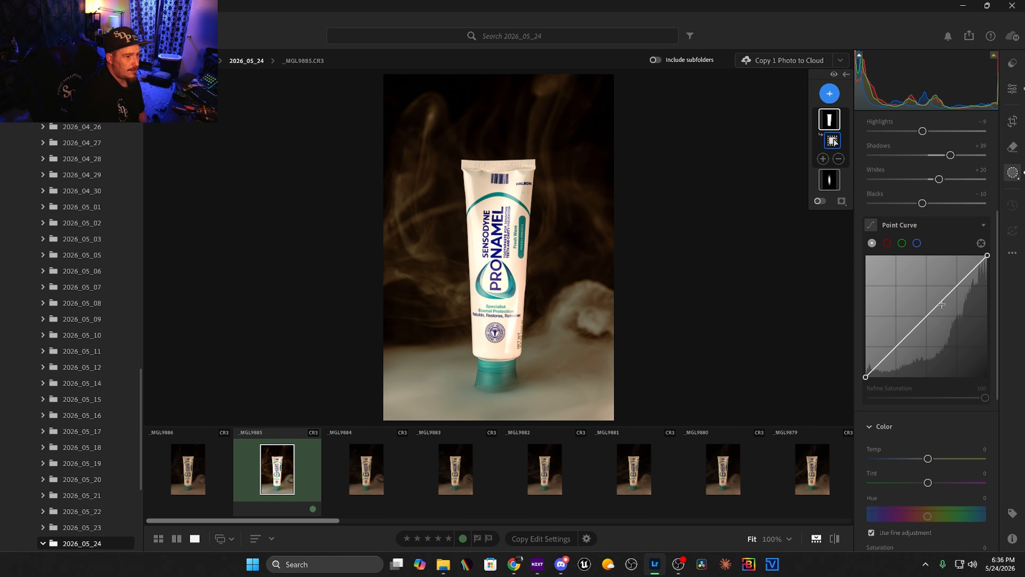
drag(943, 299, 945, 302)
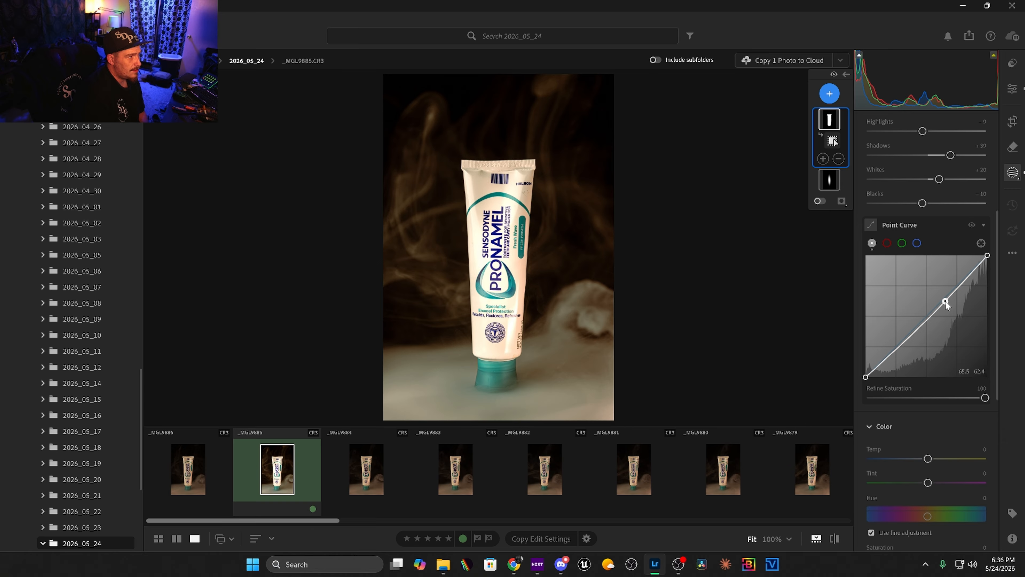
double_click(945, 302)
scroll(888, 323, down, 2)
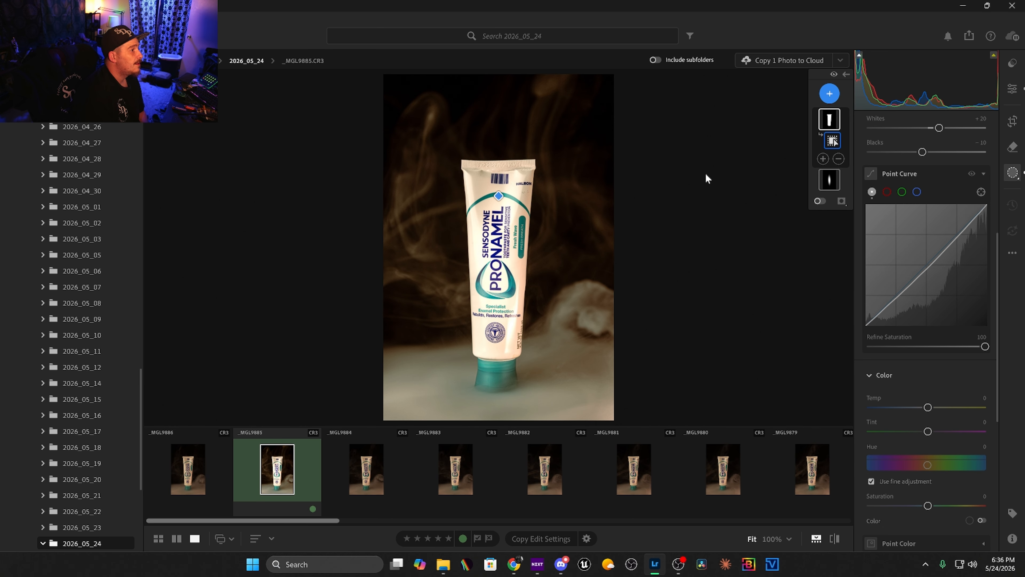
- Duplicate and invert the tube's object mask to target the background
mouse_move(833, 121)
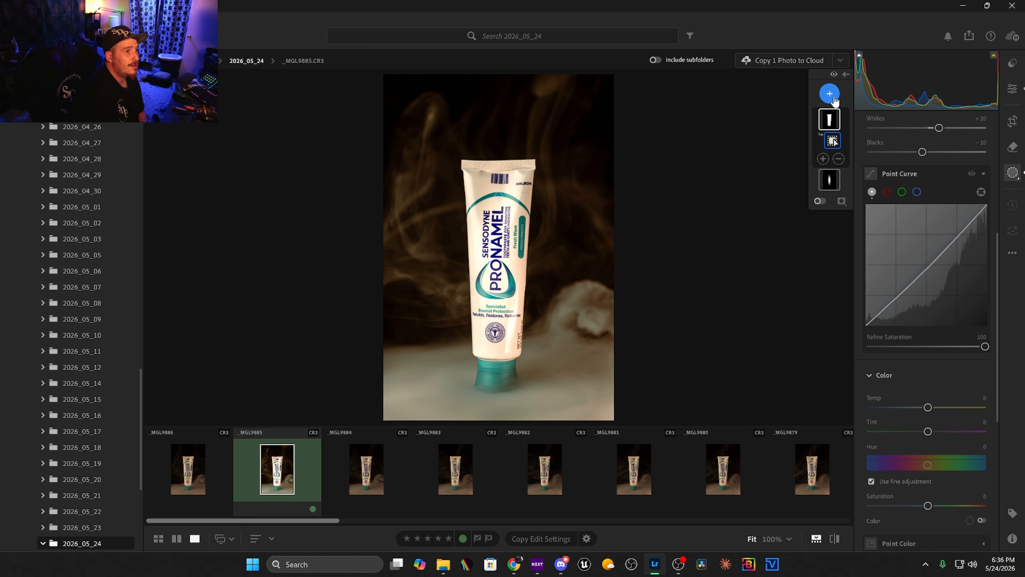
right_click(832, 121)
click(889, 153)
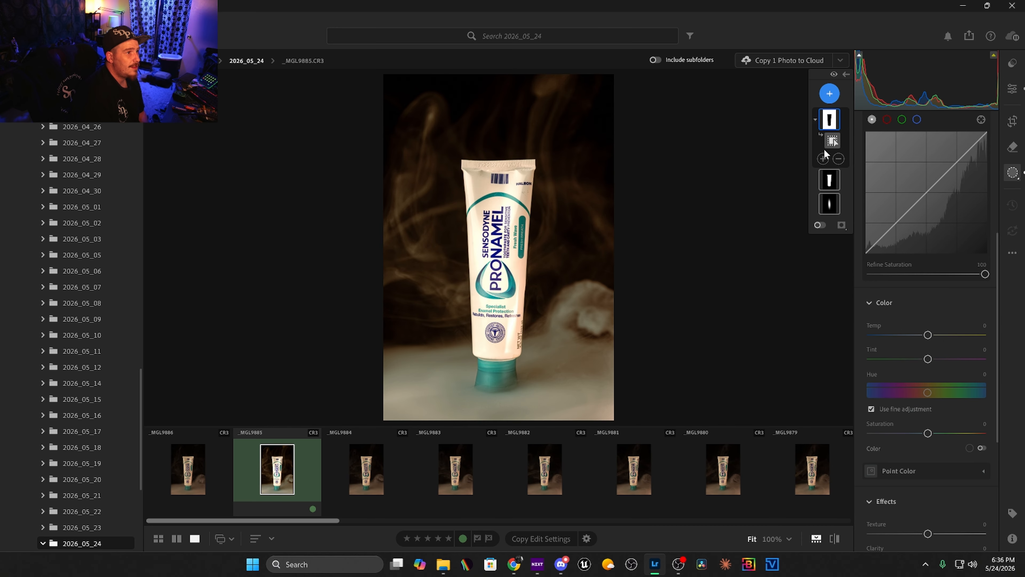
- Set the inverted background mask's Temp to −10 and Saturation to −9
drag(927, 335, 922, 335)
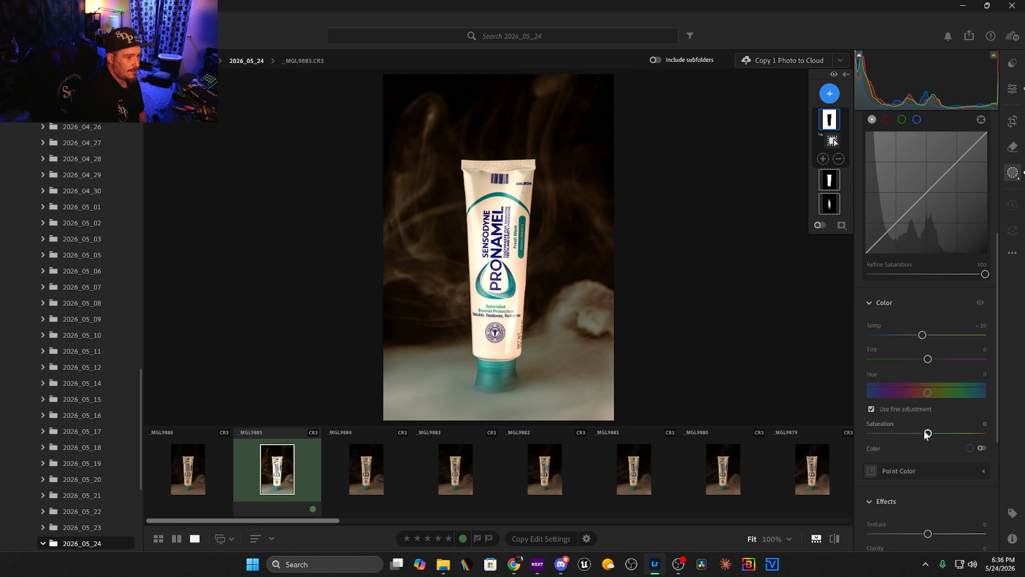
scroll(928, 436, down, 3)
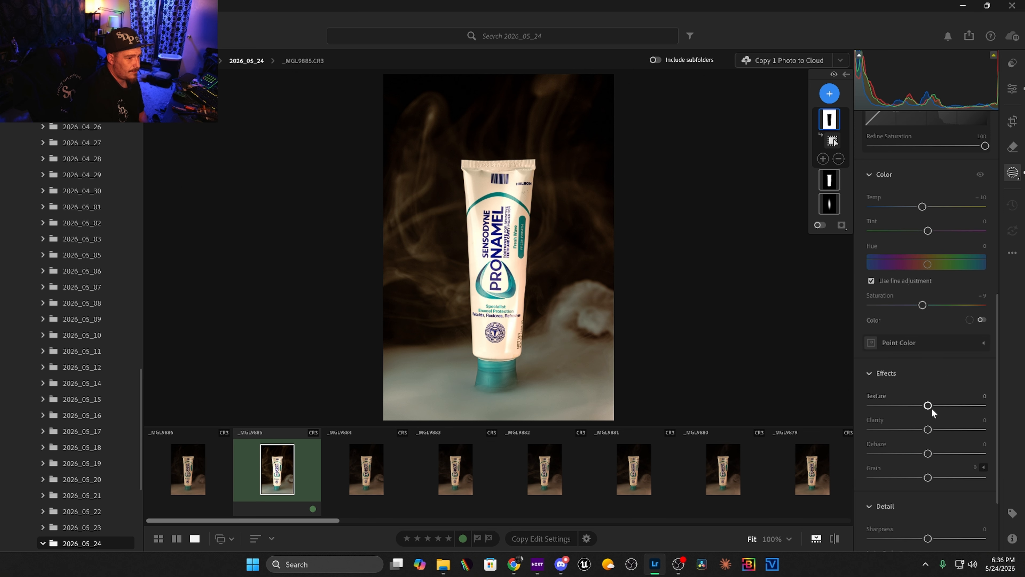
- Set the inverted background mask's Texture to +44, Clarity +27, Dehaze −13, Grain −43 and Noise Reduction +40
drag(951, 407, 921, 455)
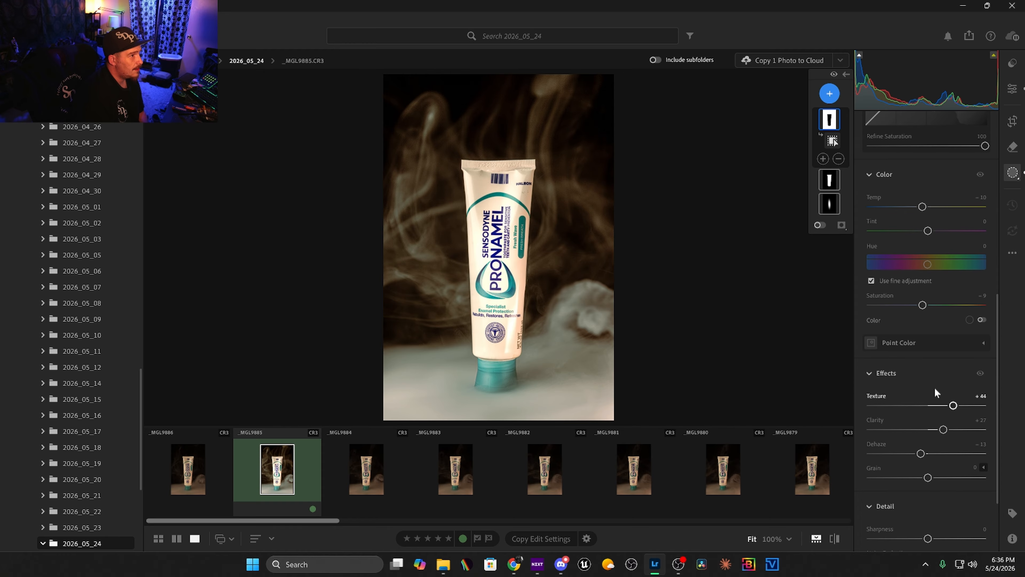
scroll(935, 398, up, 1)
scroll(944, 388, down, 1)
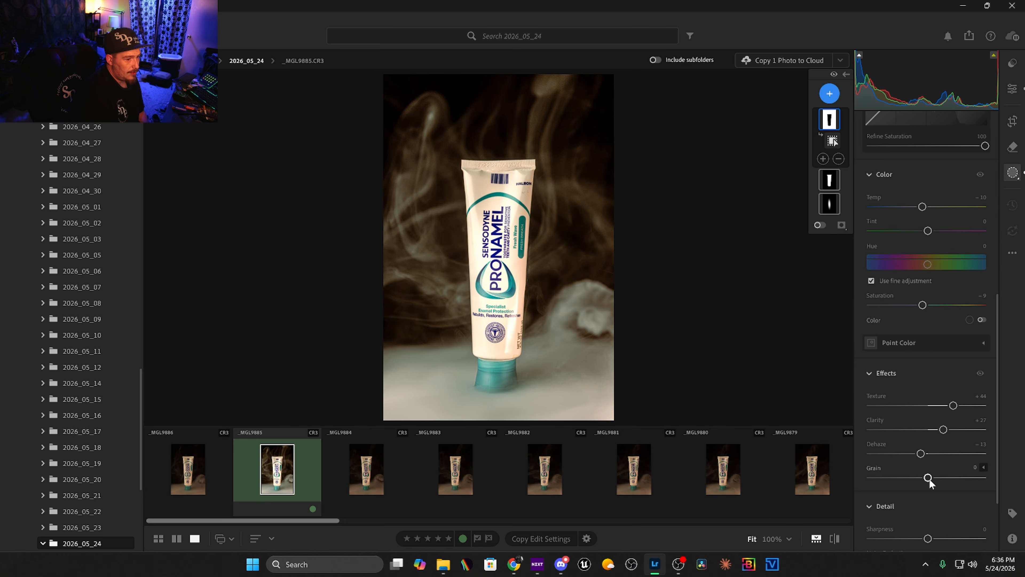
scroll(929, 497, down, 3)
click(950, 463)
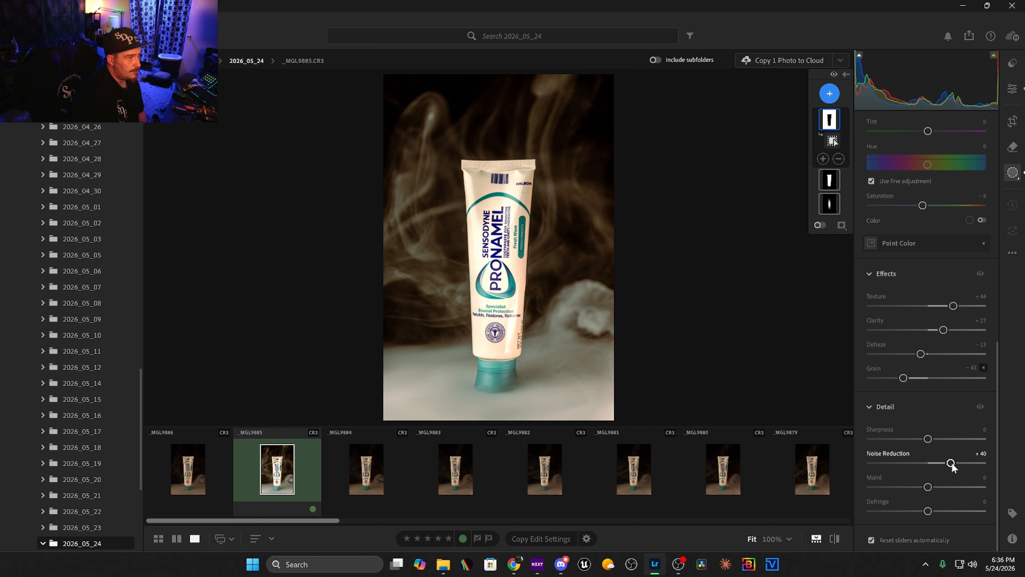
scroll(953, 307, up, 4)
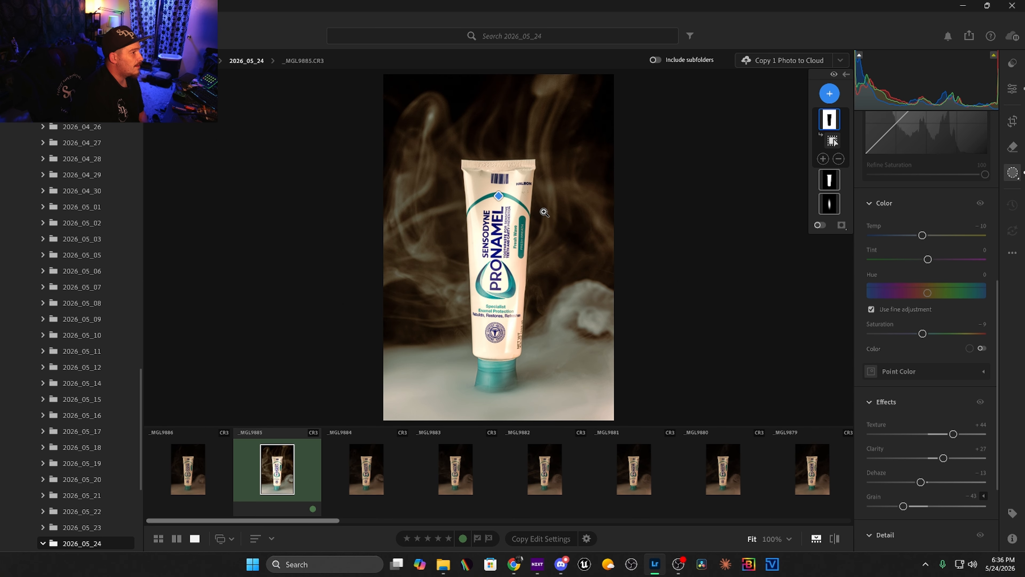
- Inspect the tube's label and the surrounding smoke at 100% zoom, and return to the full-photo view
click(506, 231)
drag(529, 316, 525, 170)
click(525, 170)
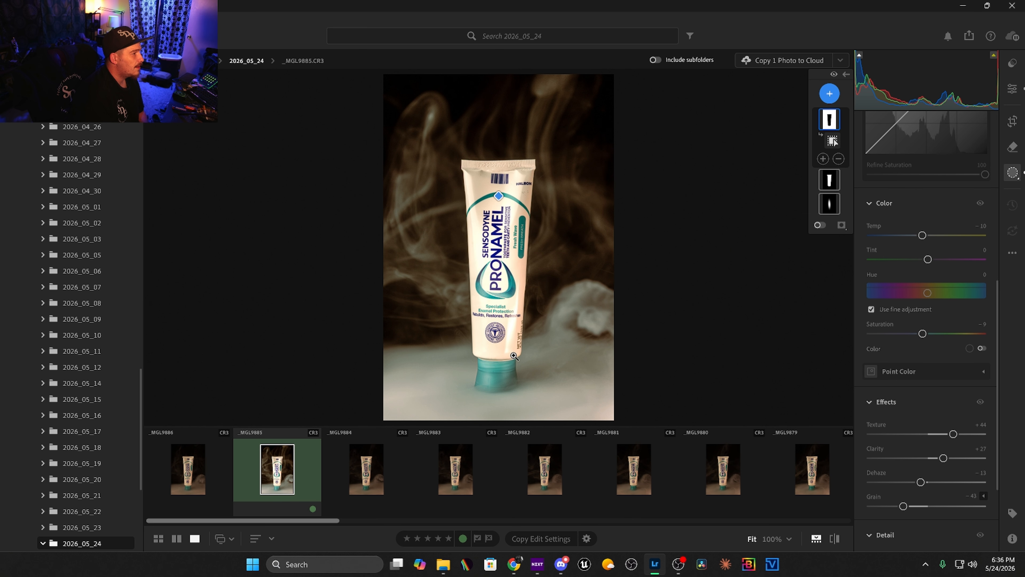
click(491, 286)
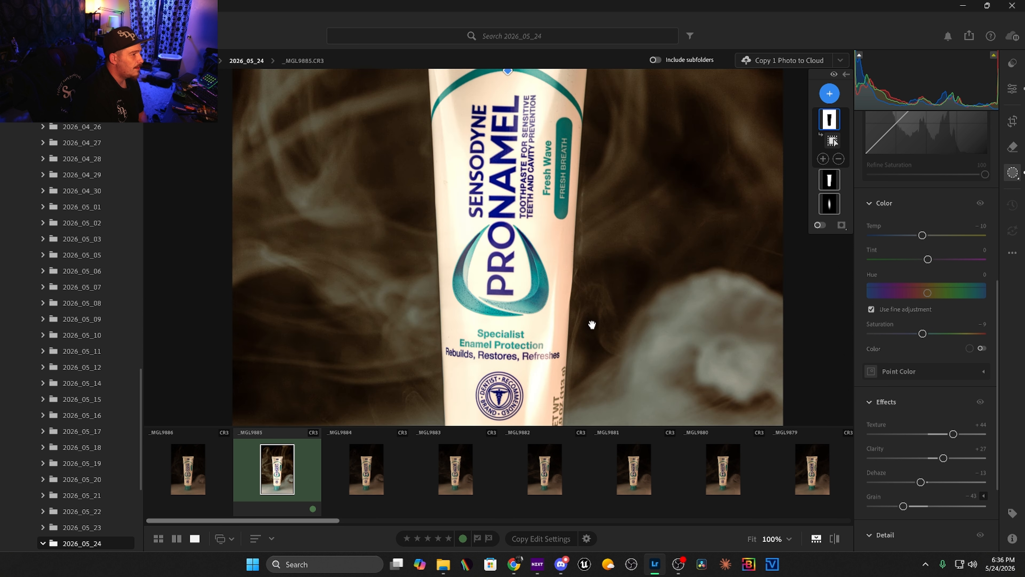
click(542, 298)
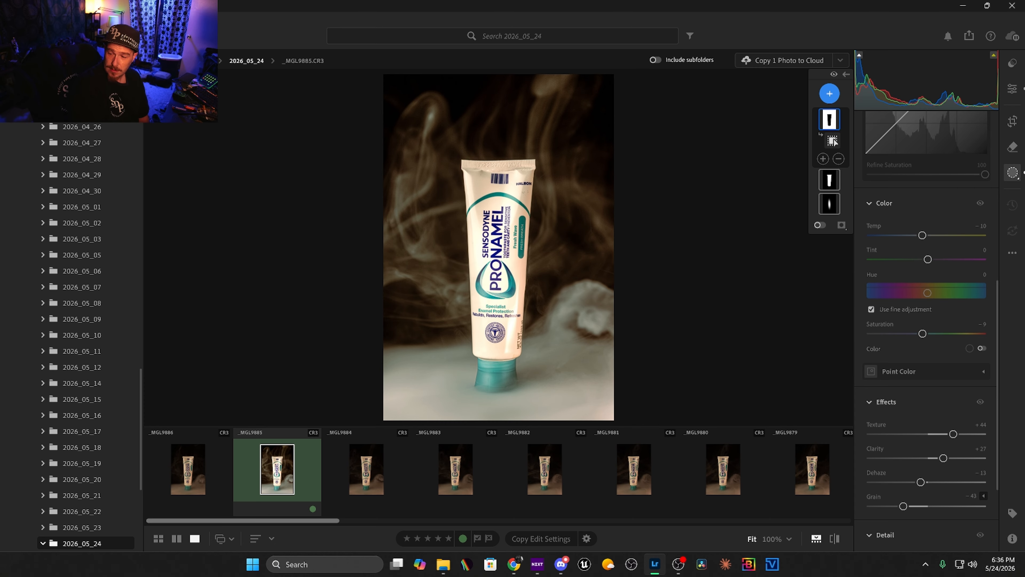
key(alt+Tab)
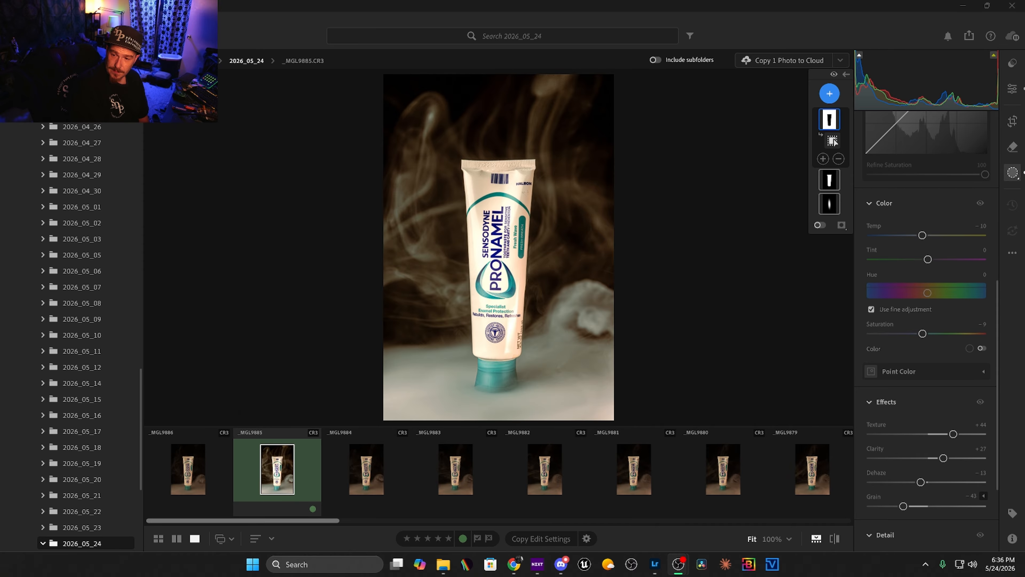